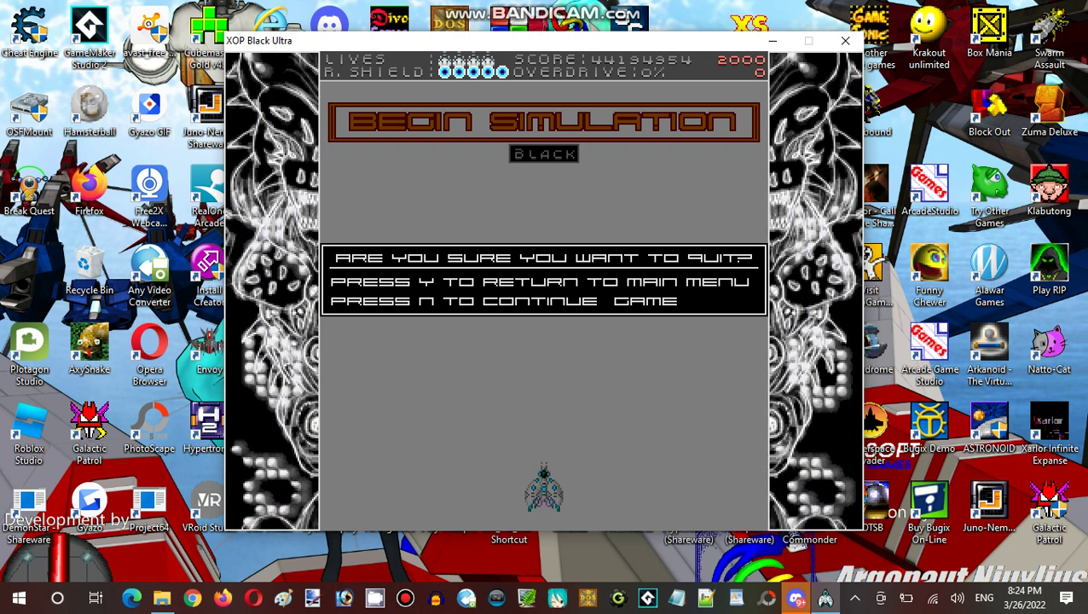
# - Decline the quit prompt and fly into the space stage, dodging the boss's bullets
pyautogui.press('n')
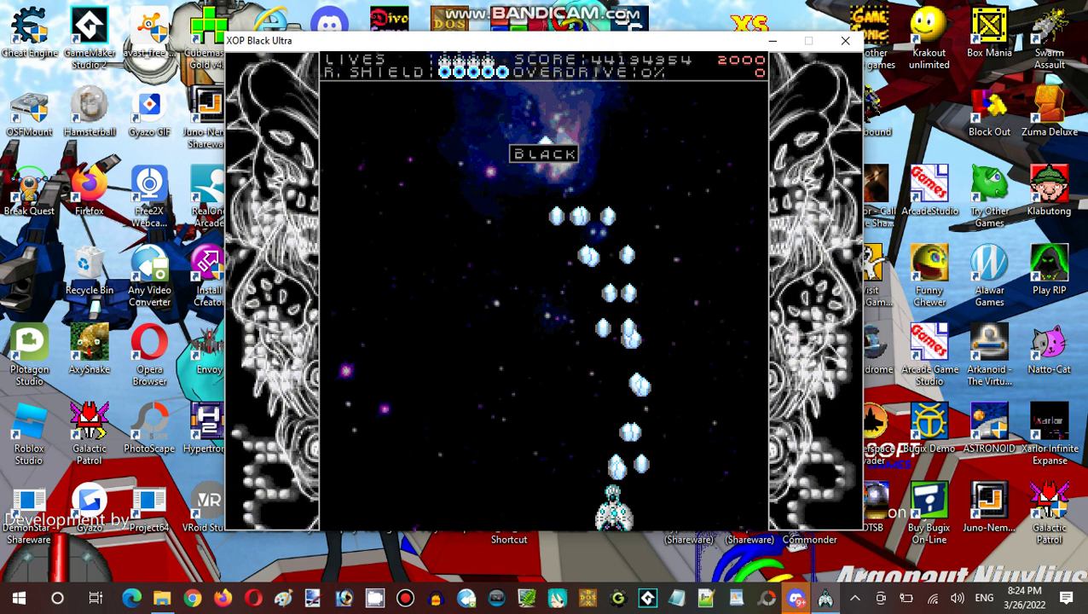
pyautogui.press('Left')
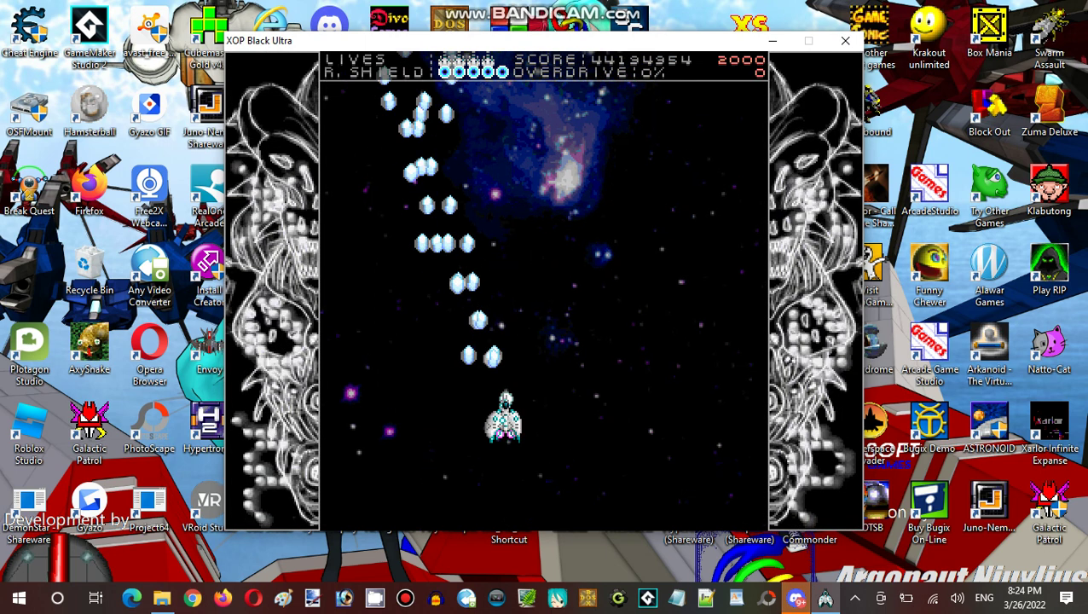
pyautogui.press('Right')
pyautogui.press('Up')
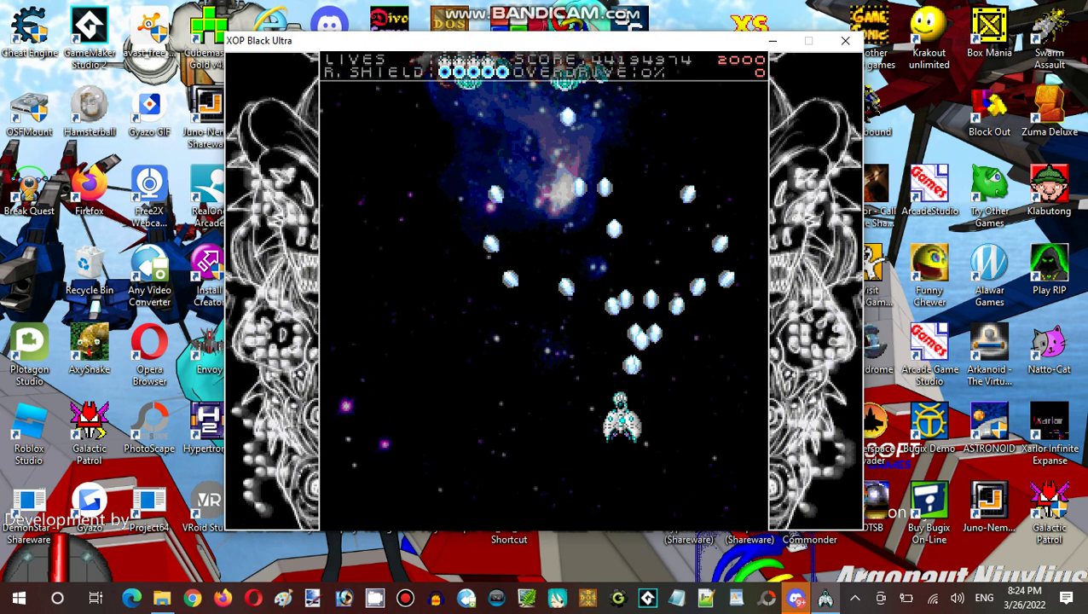
pyautogui.press('Left')
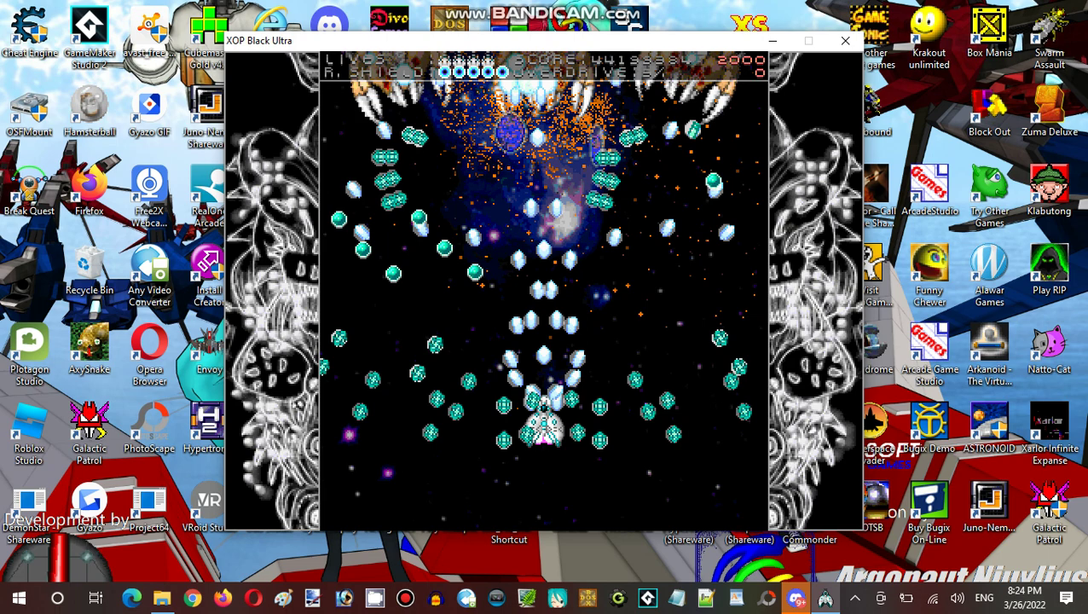
pyautogui.press('Left')
pyautogui.press('Down')
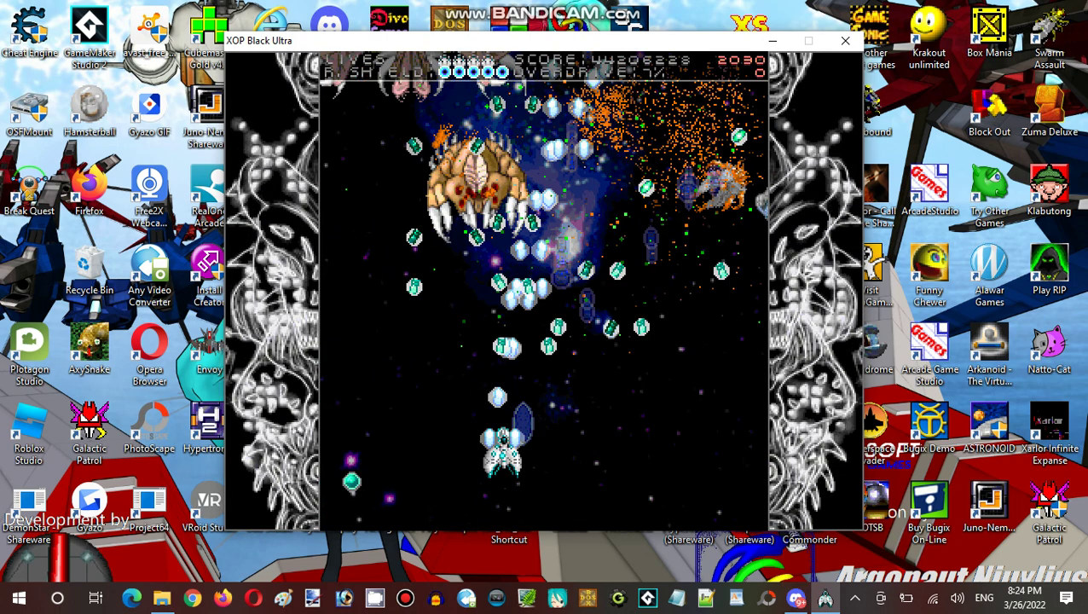
# - Slide under the descending boss while shooting until it is finished off
pyautogui.press('Right')
pyautogui.press('Up')
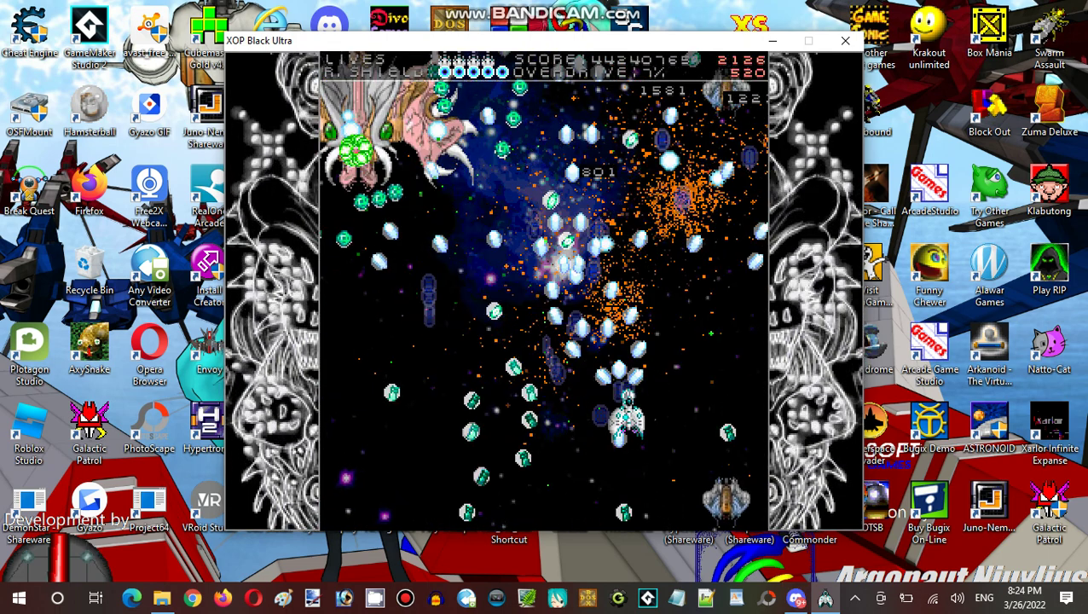
pyautogui.press('Left')
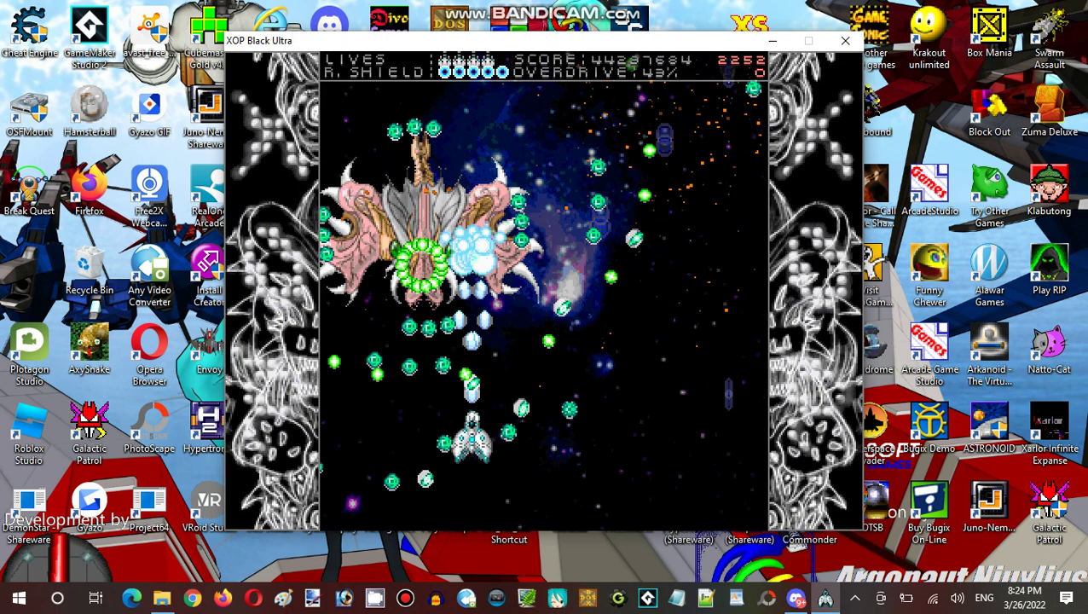
pyautogui.press('Right')
pyautogui.press('Down')
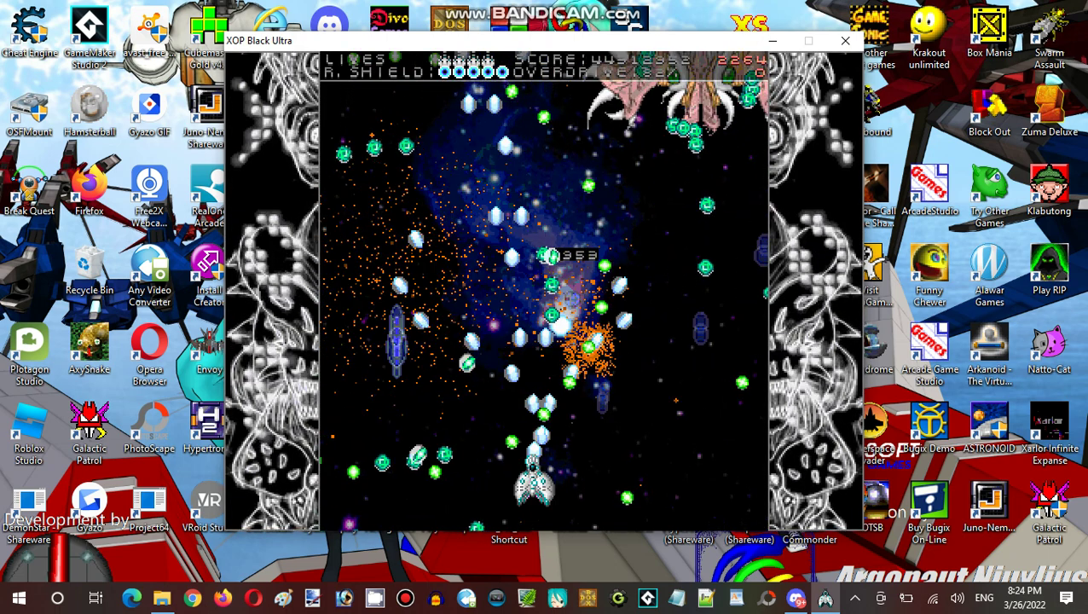
# - Shoot the newly appearing boss from below and destroy the spiked enemy
pyautogui.press('Right')
pyautogui.press('Up')
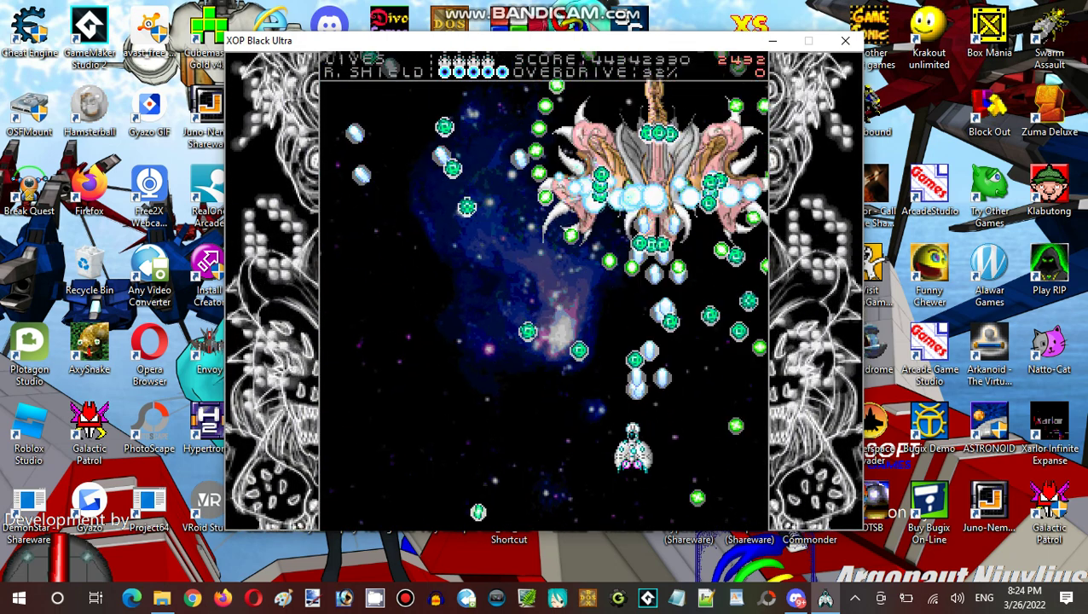
pyautogui.press('z')
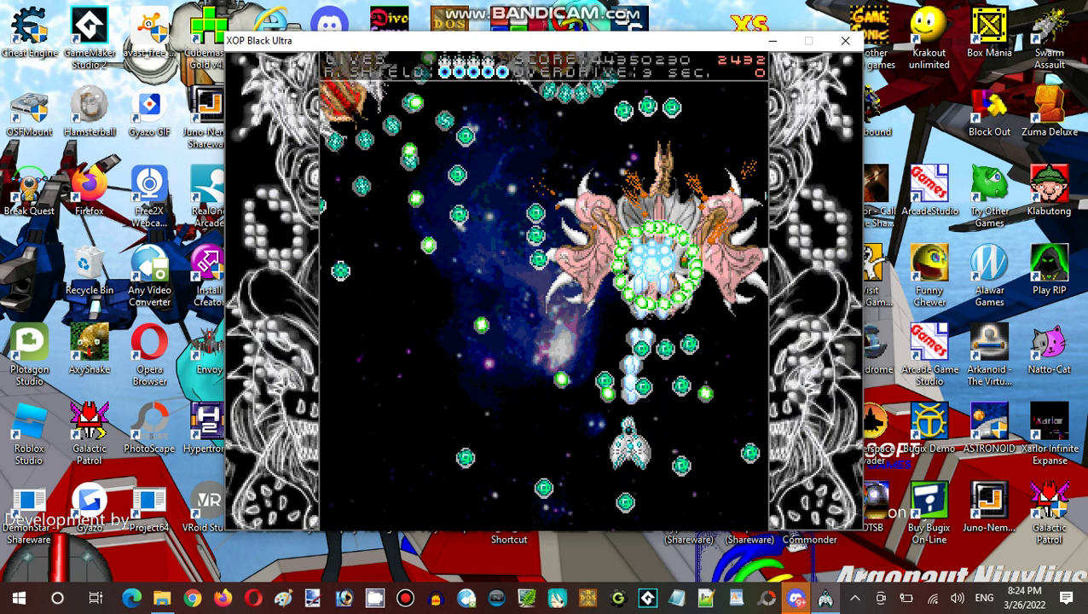
pyautogui.press('Left')
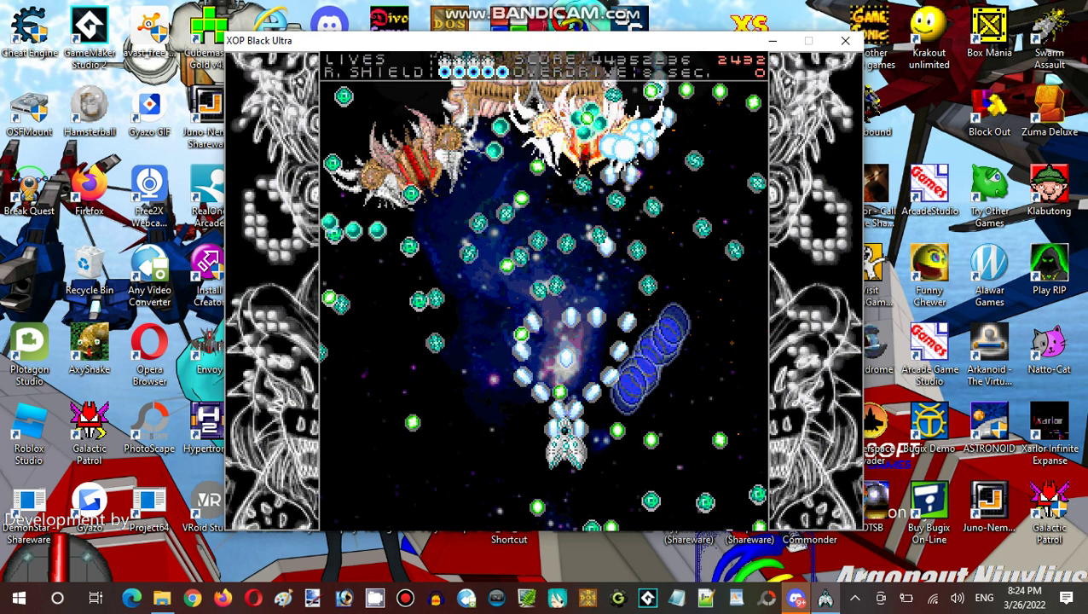
pyautogui.press('Down')
pyautogui.press('Left')
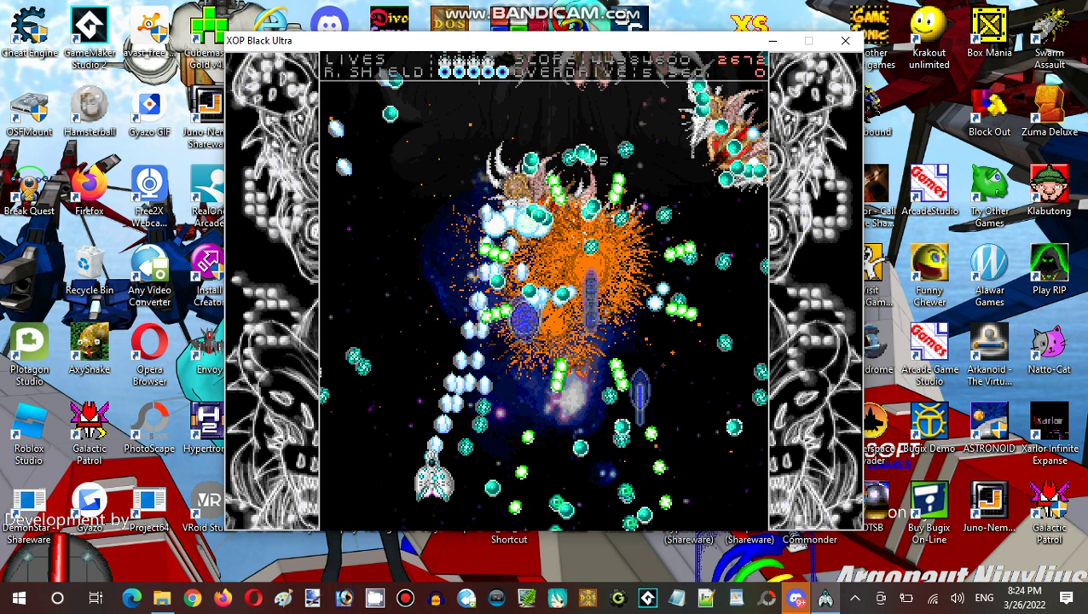
pyautogui.press('Up')
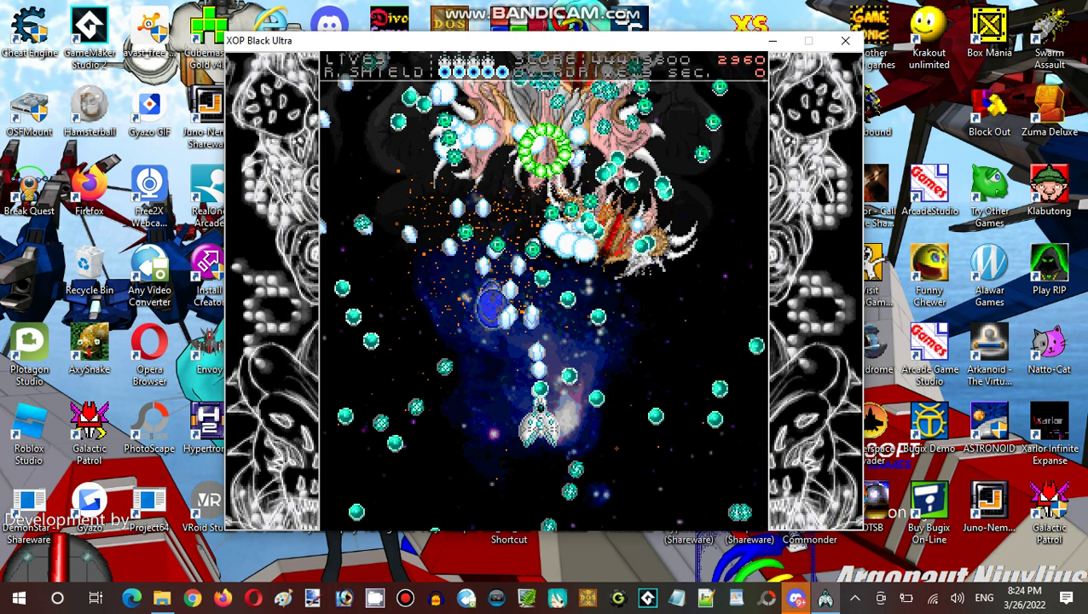
# - Blast the new boss through its bullet spray until it explodes
pyautogui.press('Right')
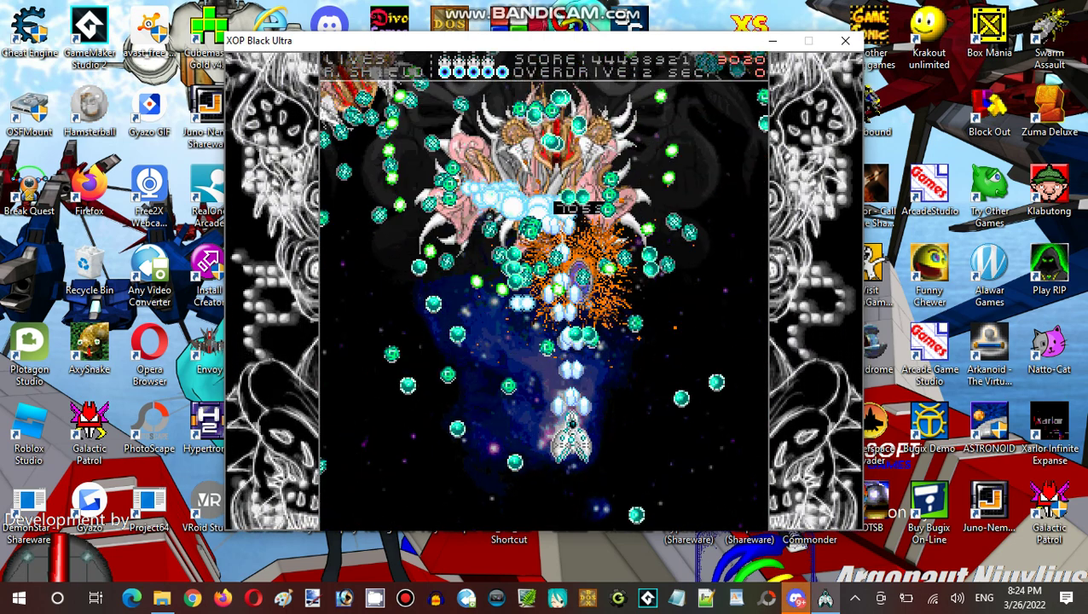
pyautogui.press('Left')
pyautogui.press('Right')
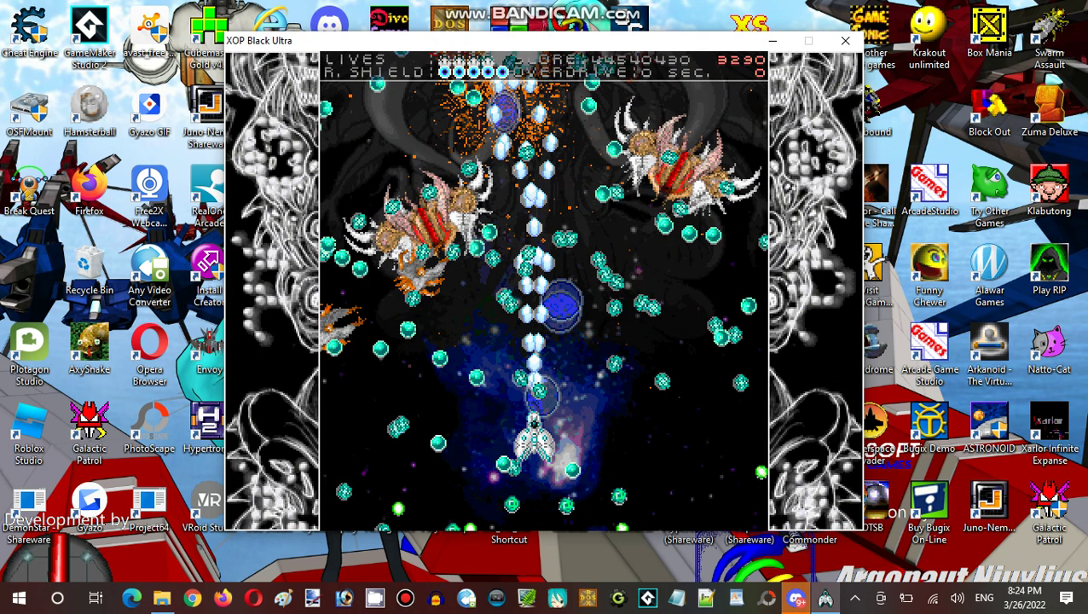
pyautogui.press('Left')
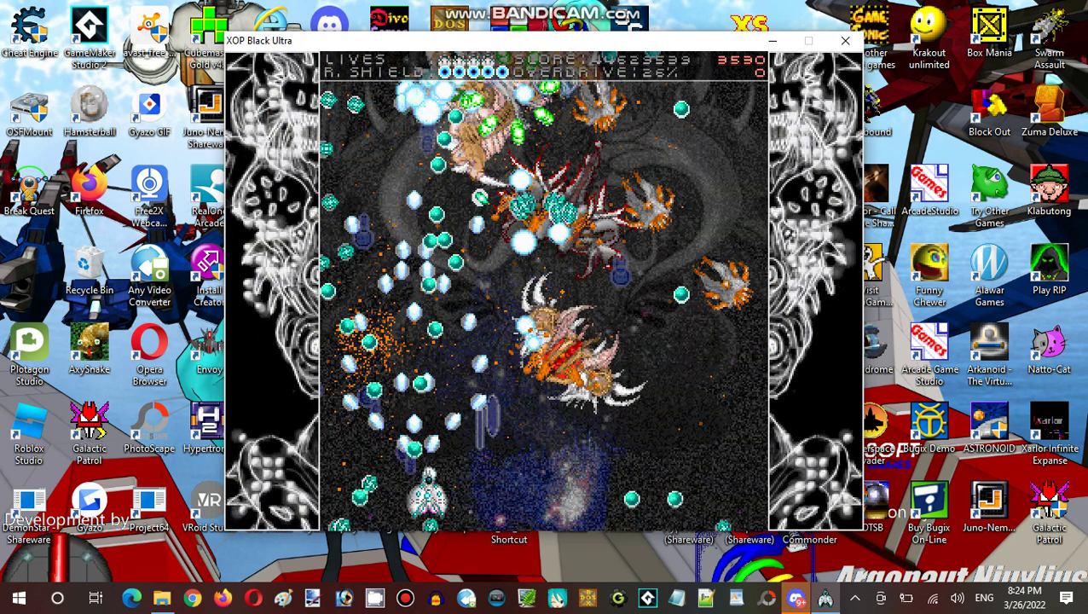
pyautogui.press('Right')
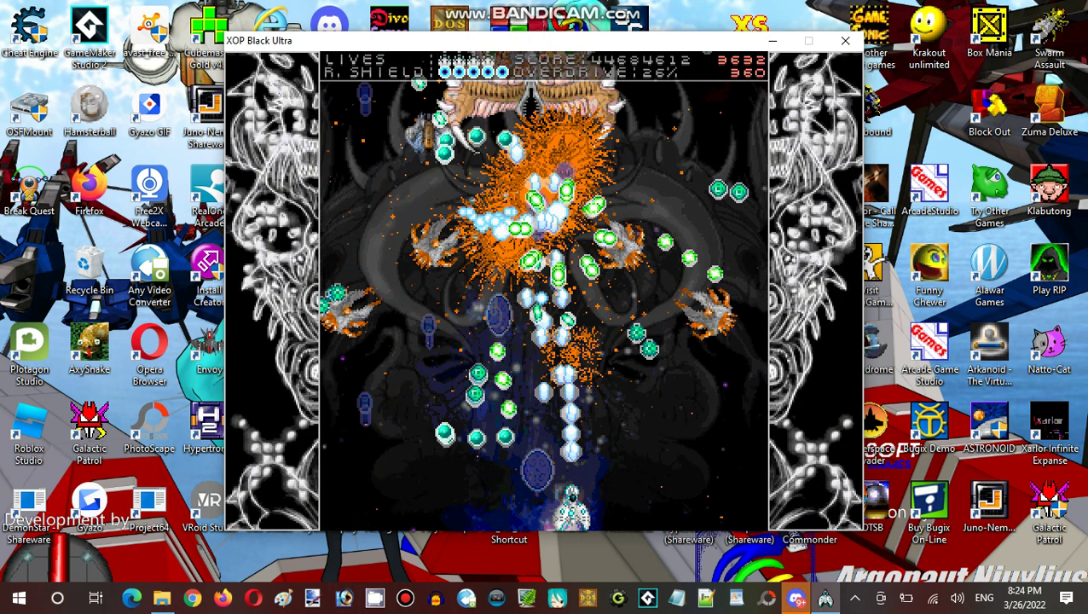
# - Attack the next boss, retreating left and down while firing
pyautogui.press('Up')
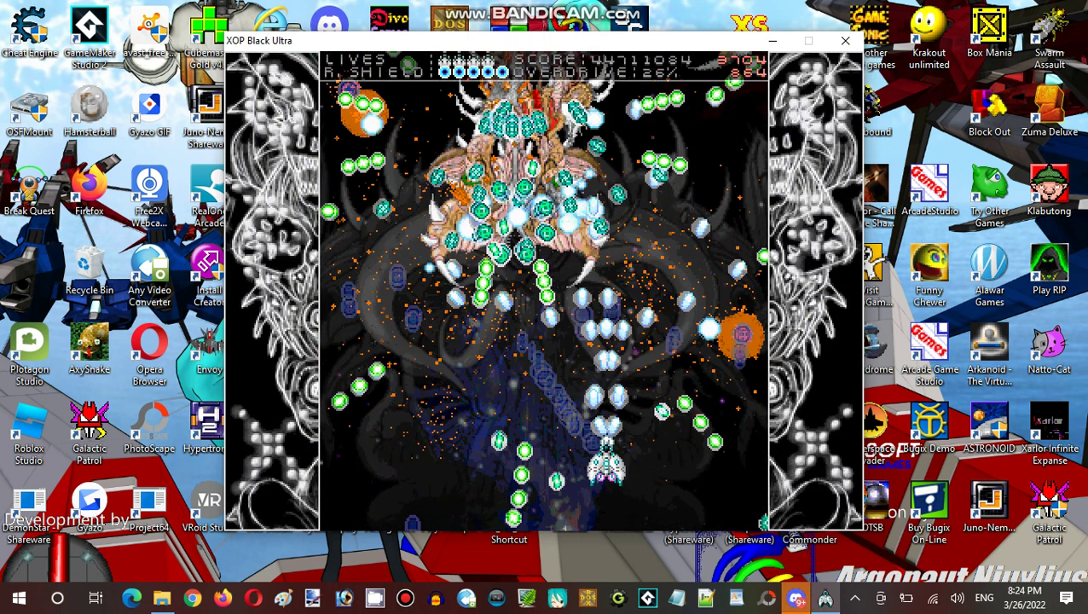
pyautogui.press('Left')
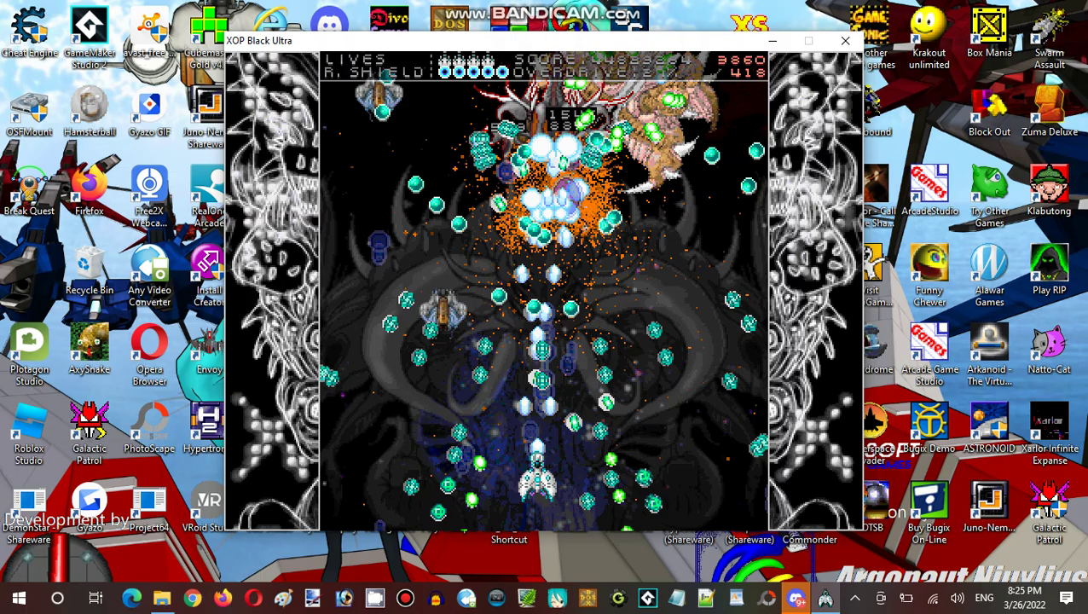
pyautogui.press('z')
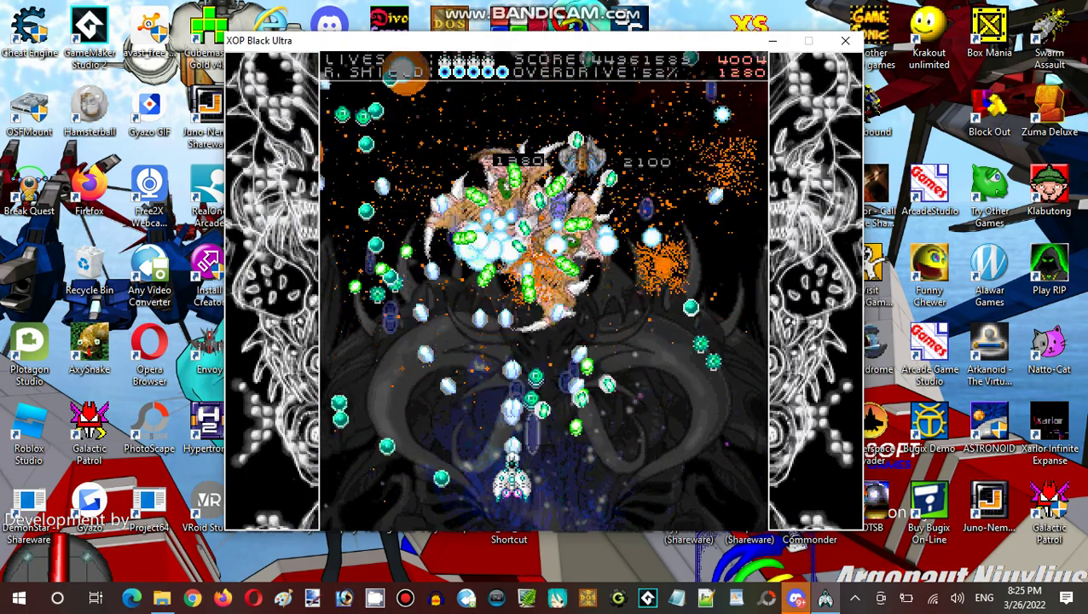
pyautogui.press('Left')
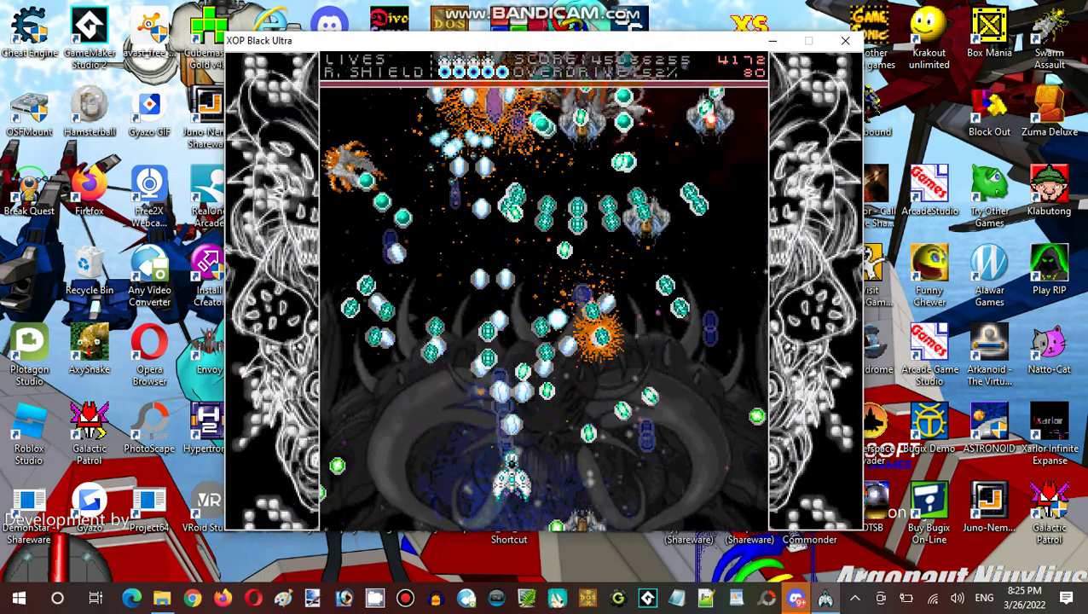
# - Destroy the respawned boss from the bottom centre, bringing up the next boss warning
pyautogui.press('Up')
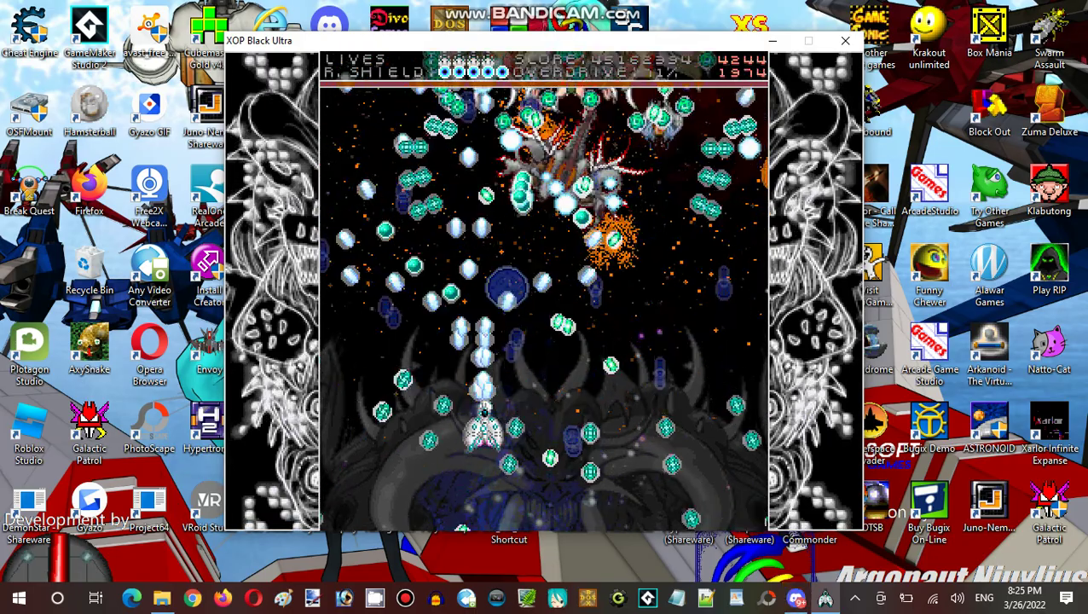
pyautogui.press('z')
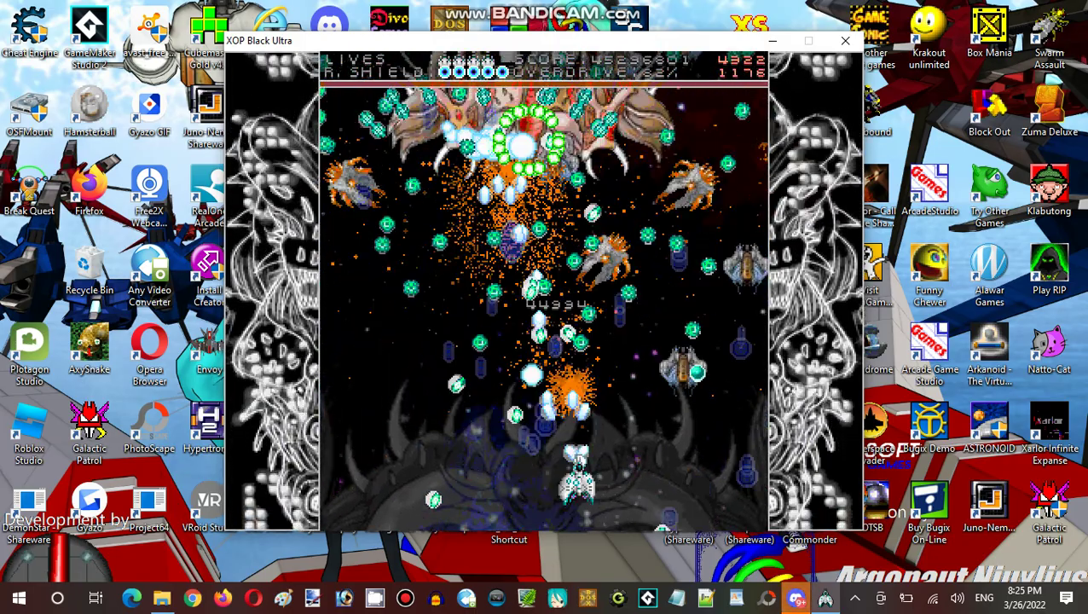
pyautogui.press('Down')
pyautogui.press('z')
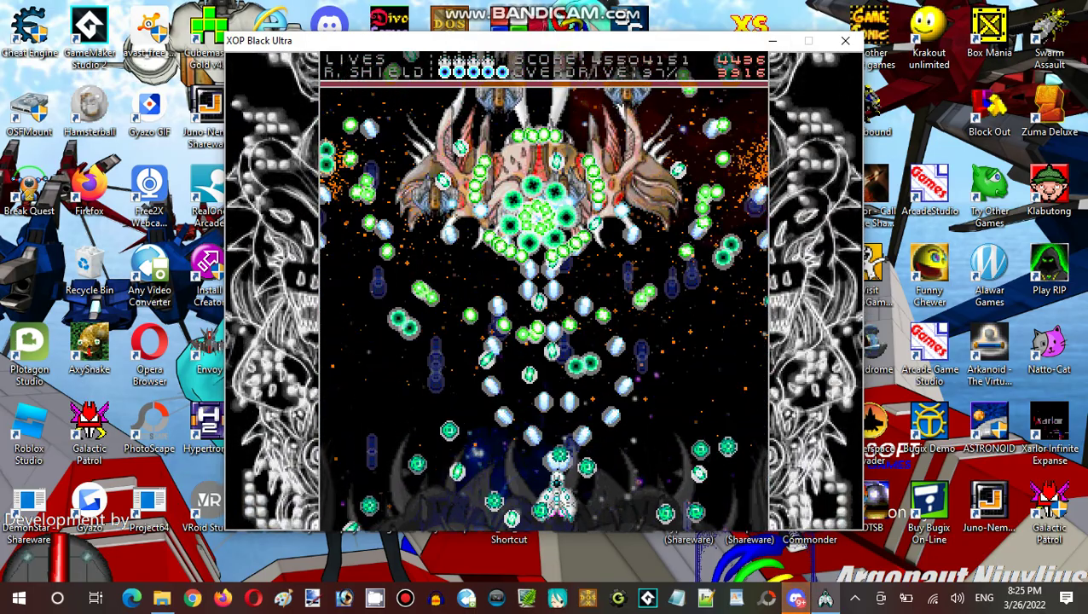
pyautogui.press('z')
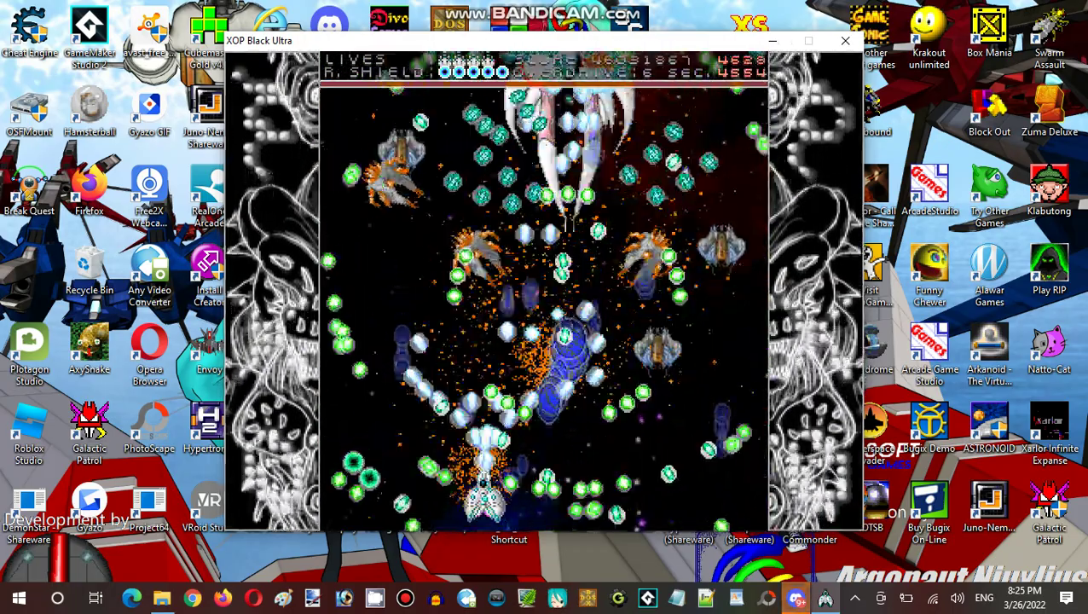
pyautogui.press('z')
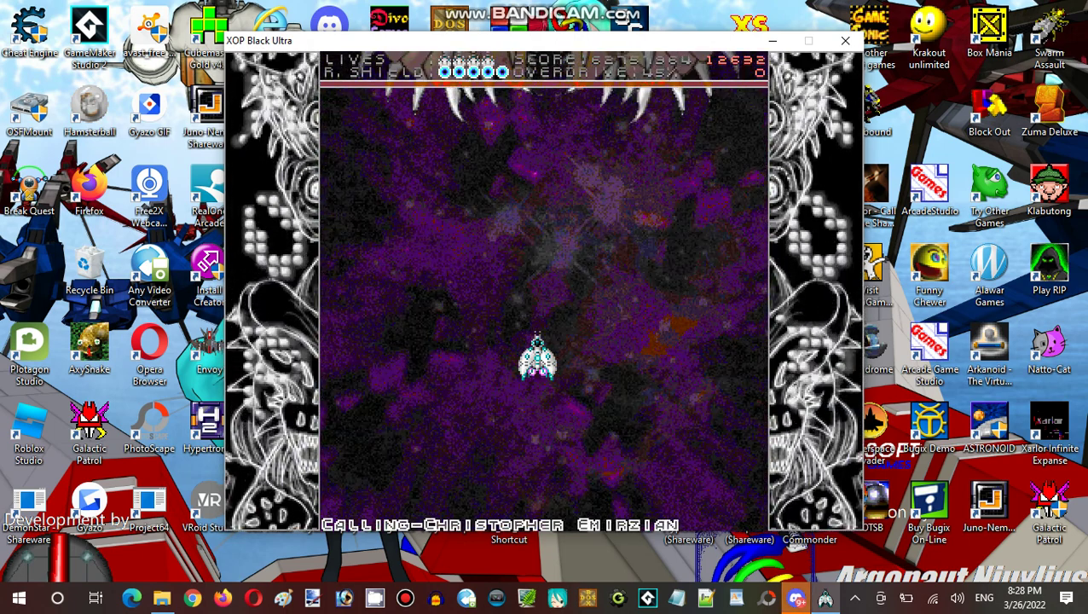
# - Shoot the spiked boss while moving left, then right under it as turrets fire
pyautogui.press('z')
pyautogui.press('Down')
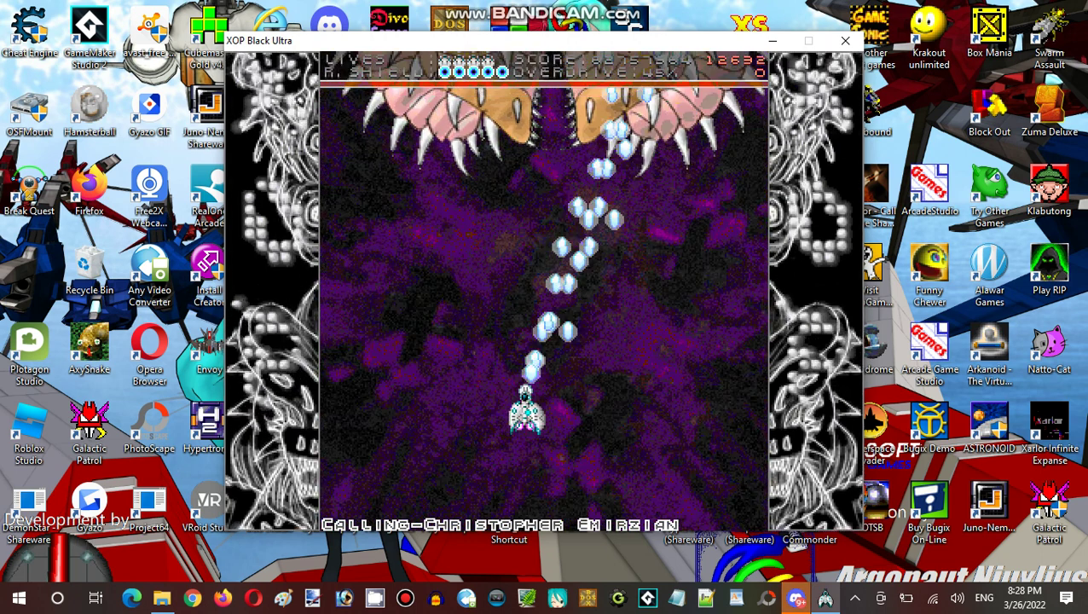
pyautogui.press('Left')
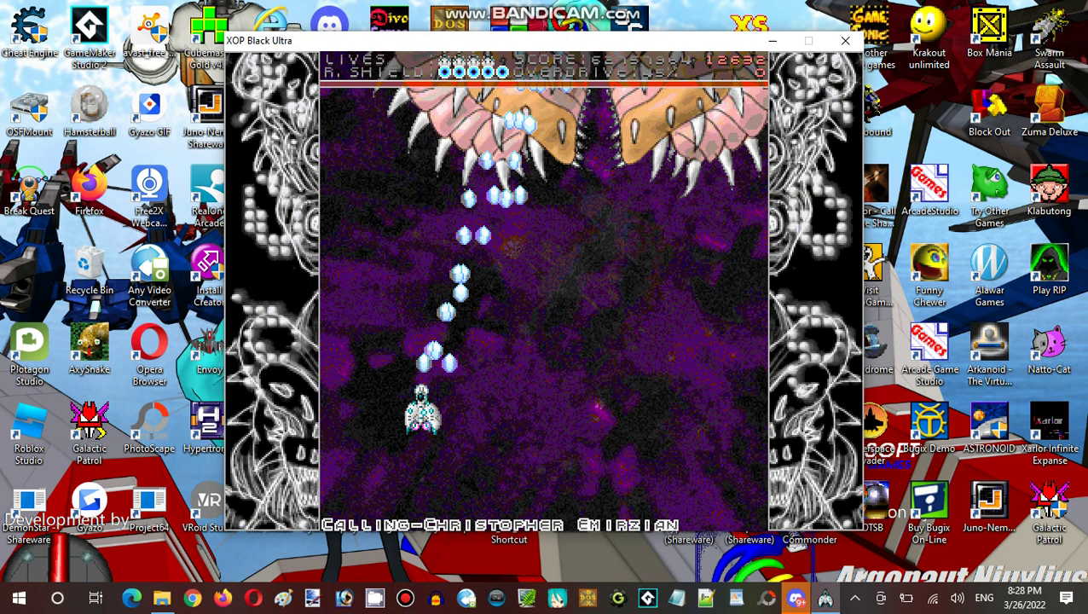
pyautogui.press('Right')
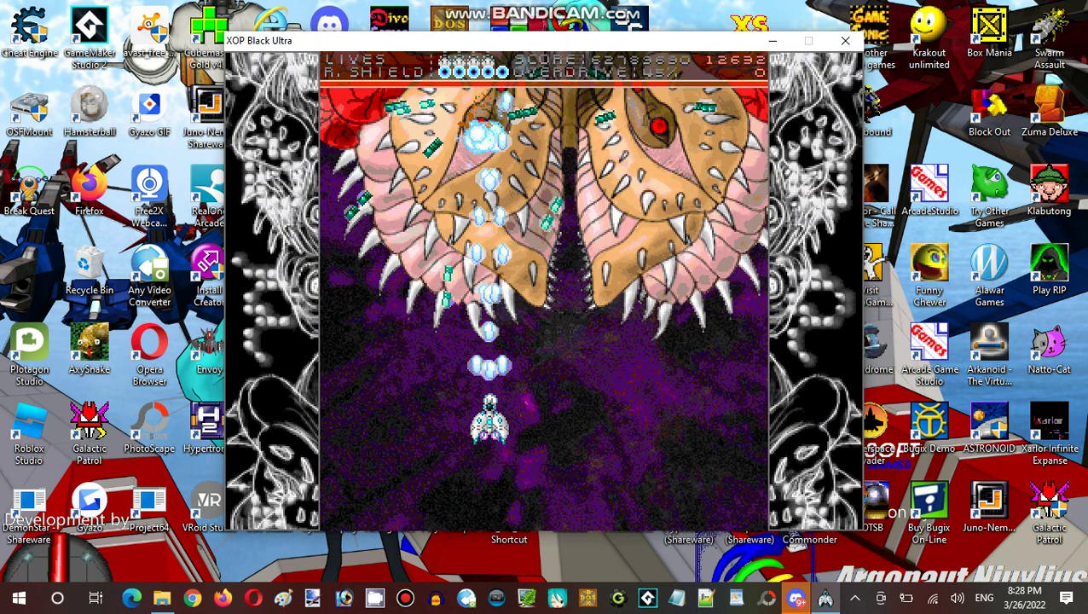
pyautogui.press('Right')
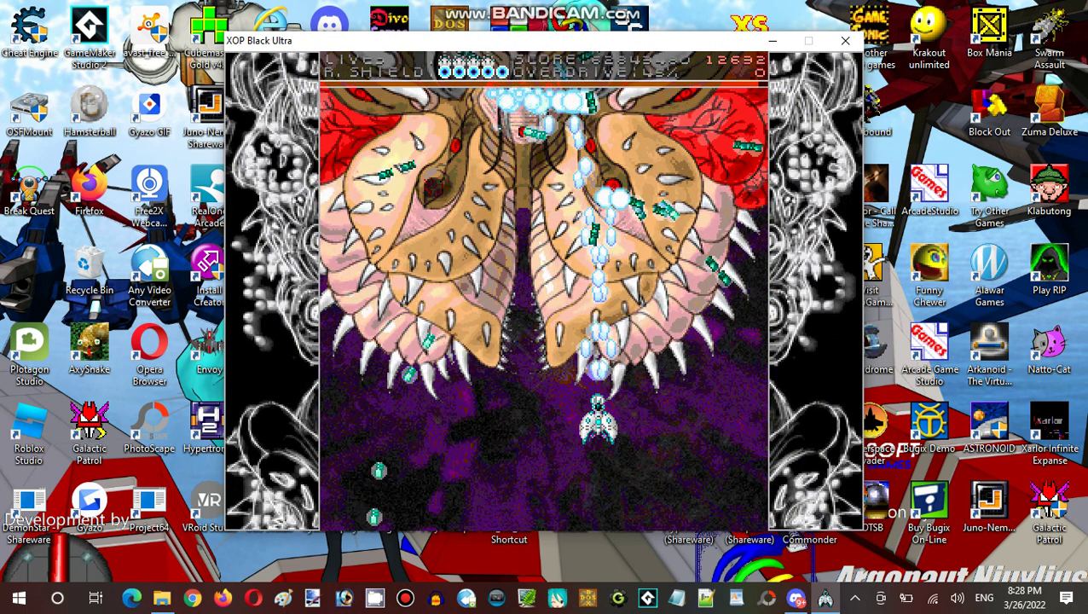
pyautogui.press('Right')
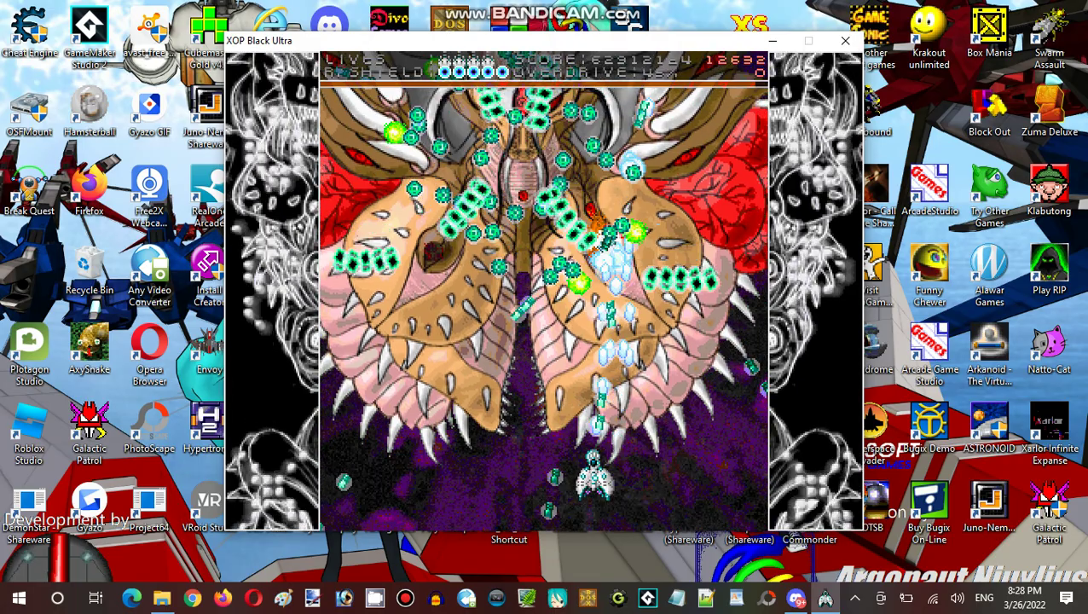
# - Weave left and right through the green bullet streams while firing
pyautogui.press('Left')
pyautogui.press('Left')
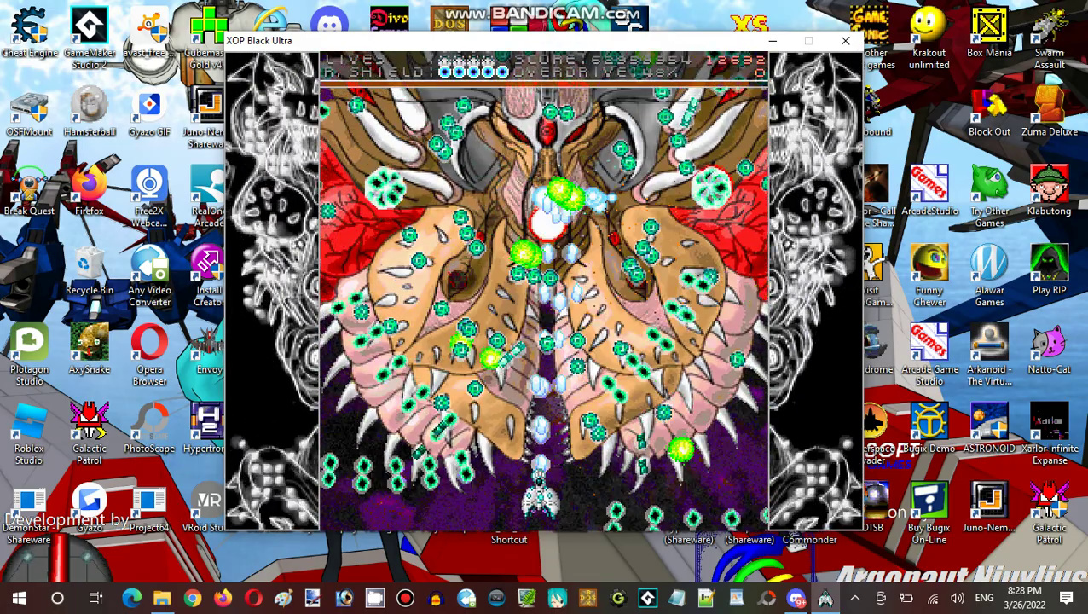
pyautogui.press('Left')
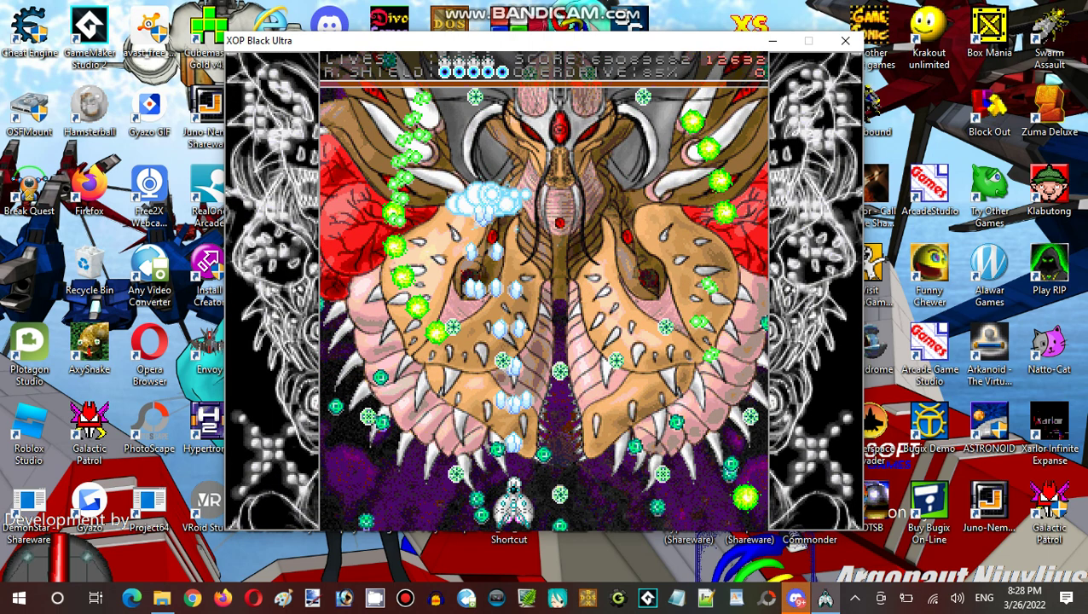
pyautogui.press('Right')
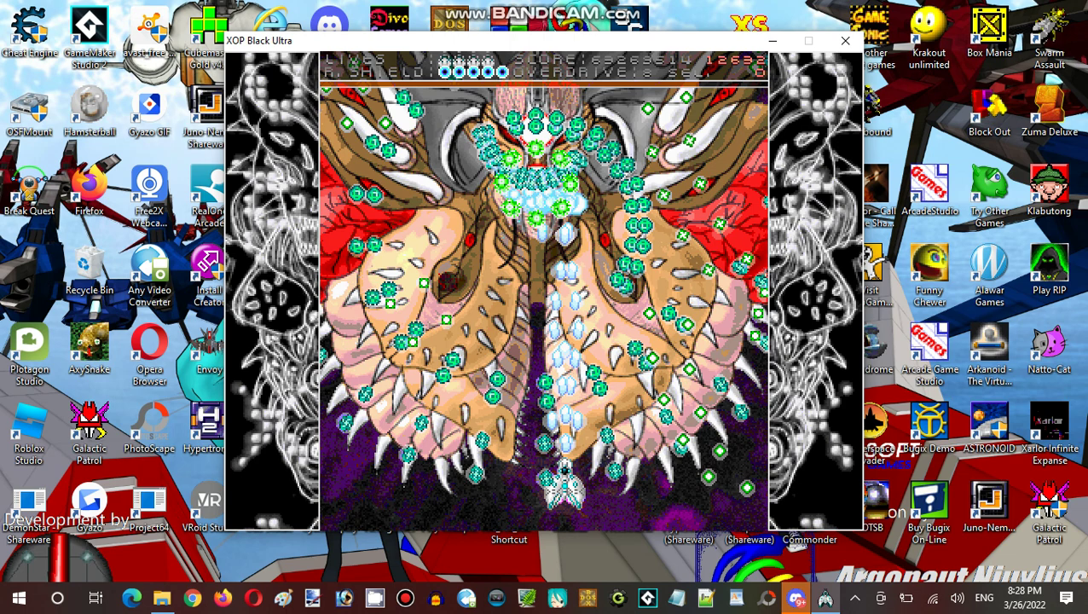
pyautogui.press('Right')
pyautogui.press('Right')
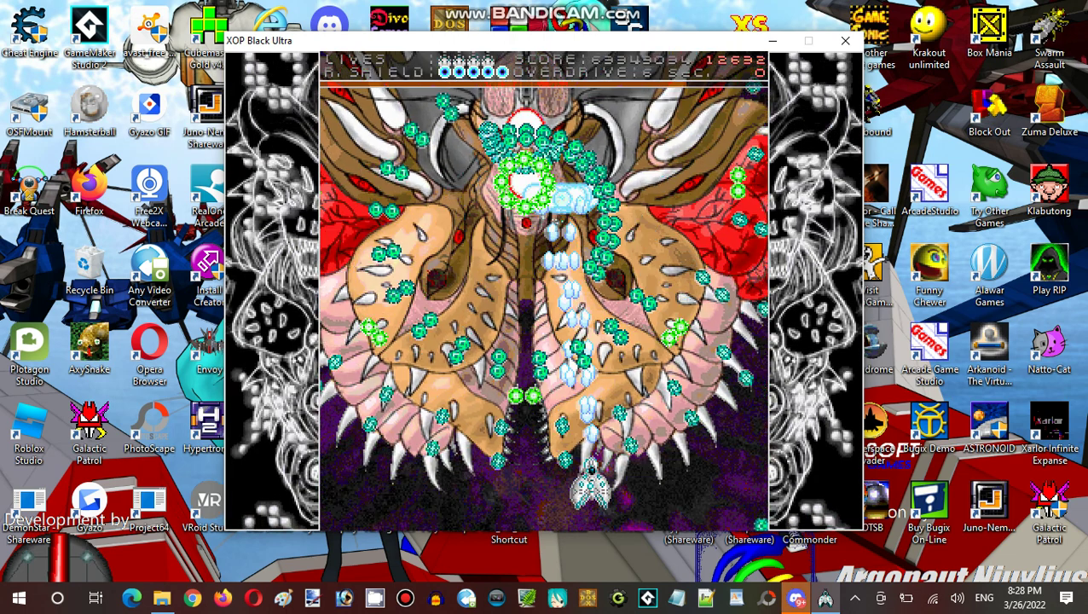
pyautogui.press('Left')
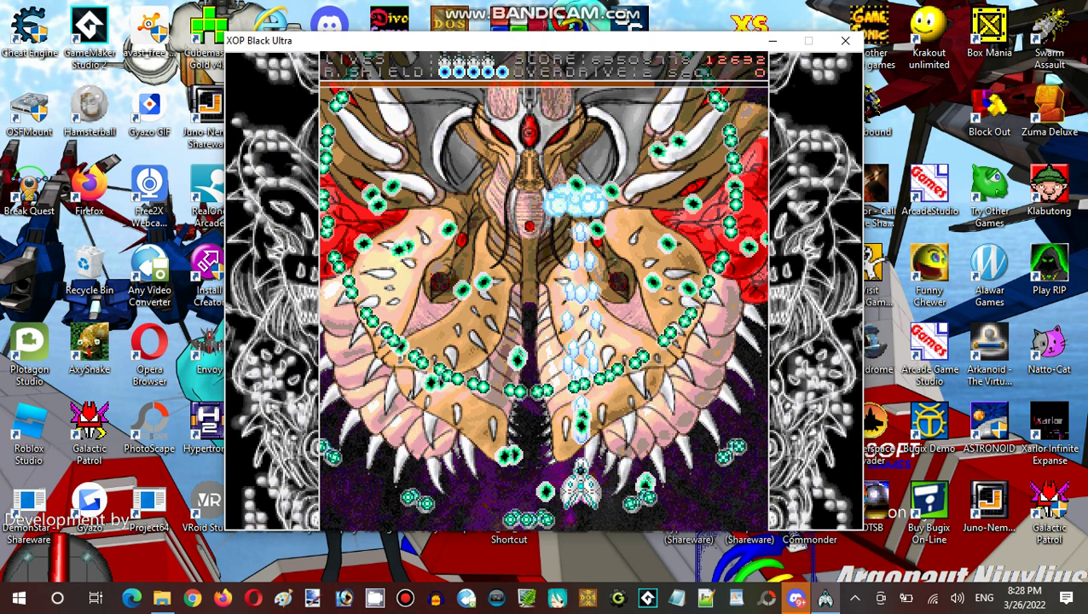
# - Dodge the expanding rings and finish the boss, reaching Simulation Complete at 65,187,299
pyautogui.press('Up')
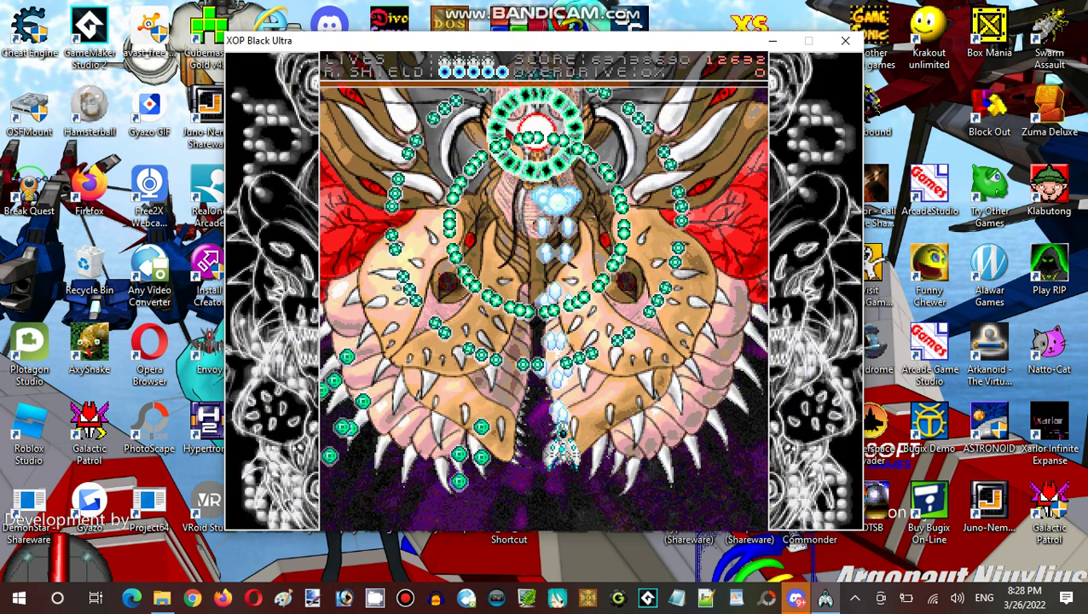
pyautogui.press('Down')
pyautogui.press('Down')
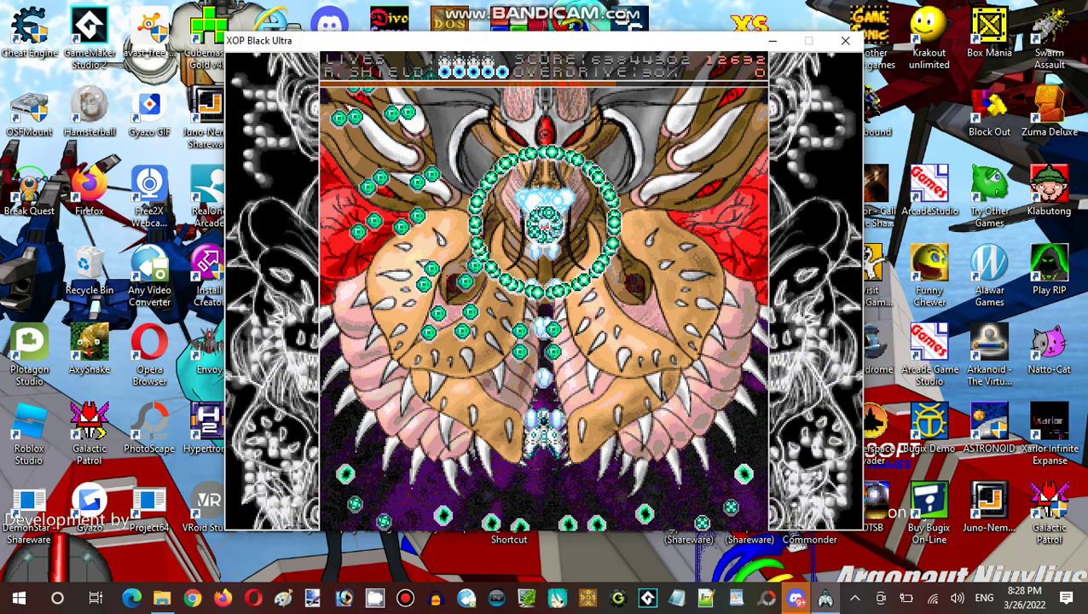
pyautogui.press('Left')
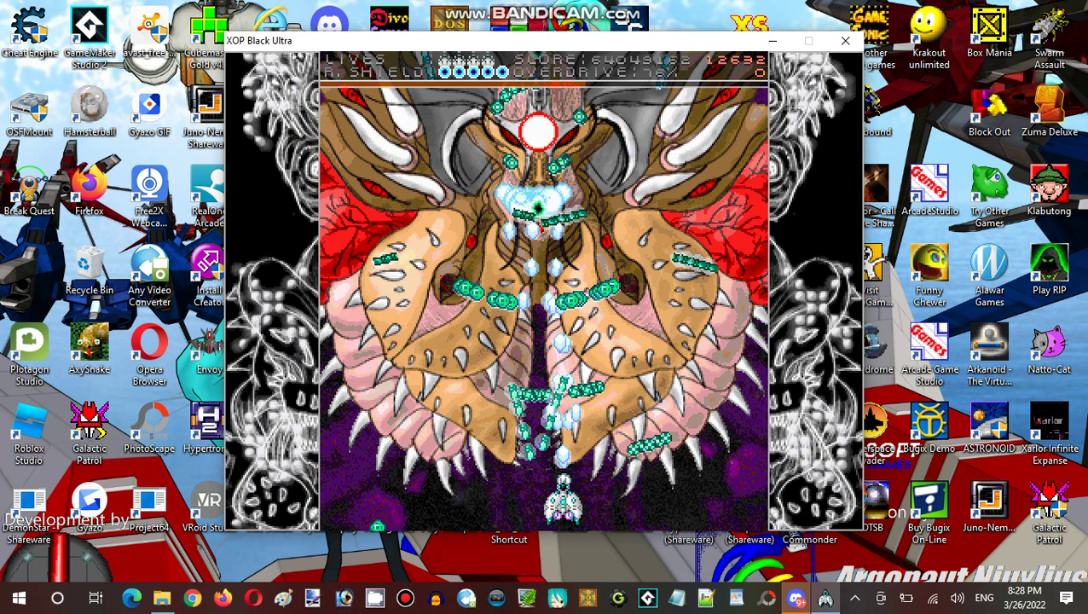
pyautogui.press('Right')
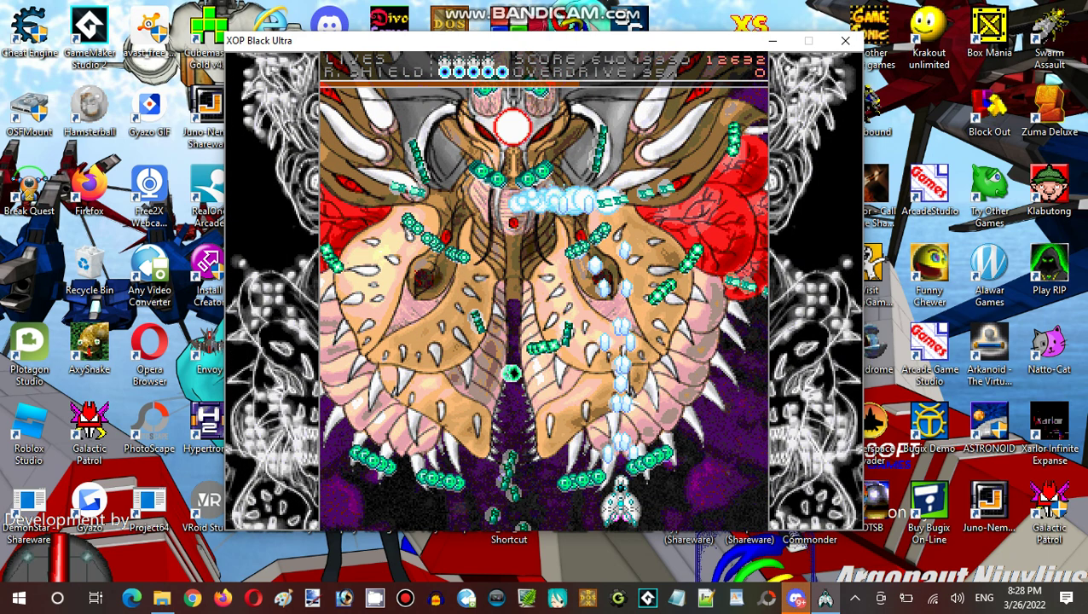
pyautogui.press('Left')
pyautogui.press('Up')
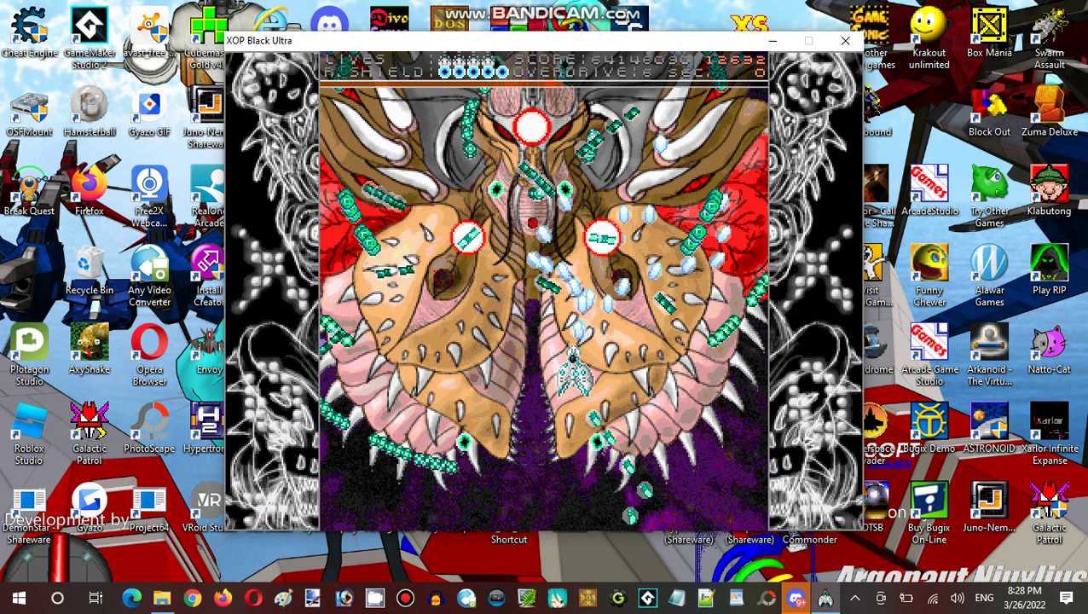
pyautogui.press('Down')
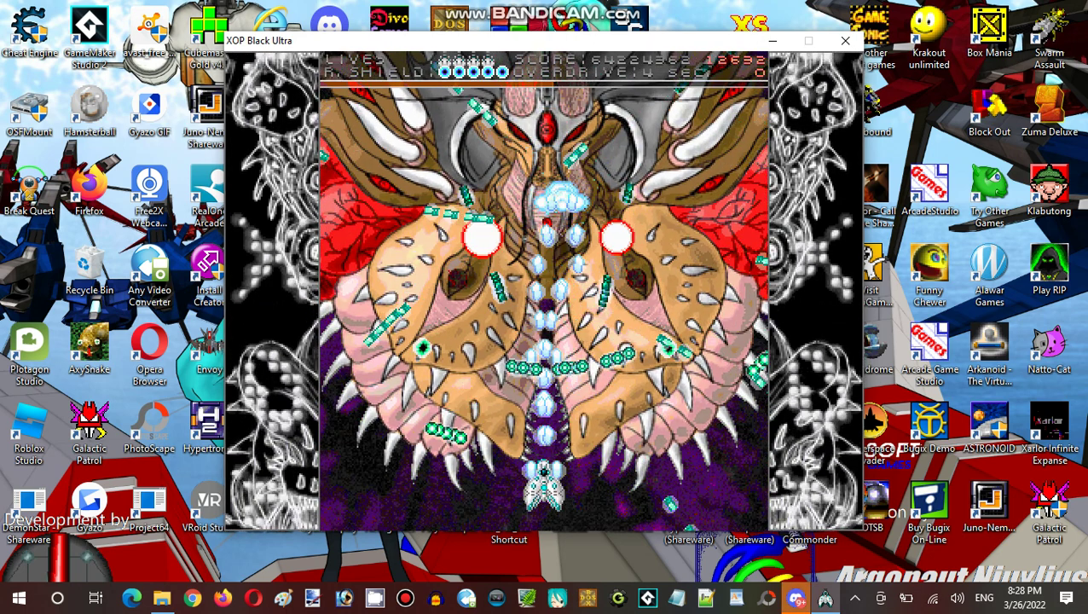
pyautogui.press('Left')
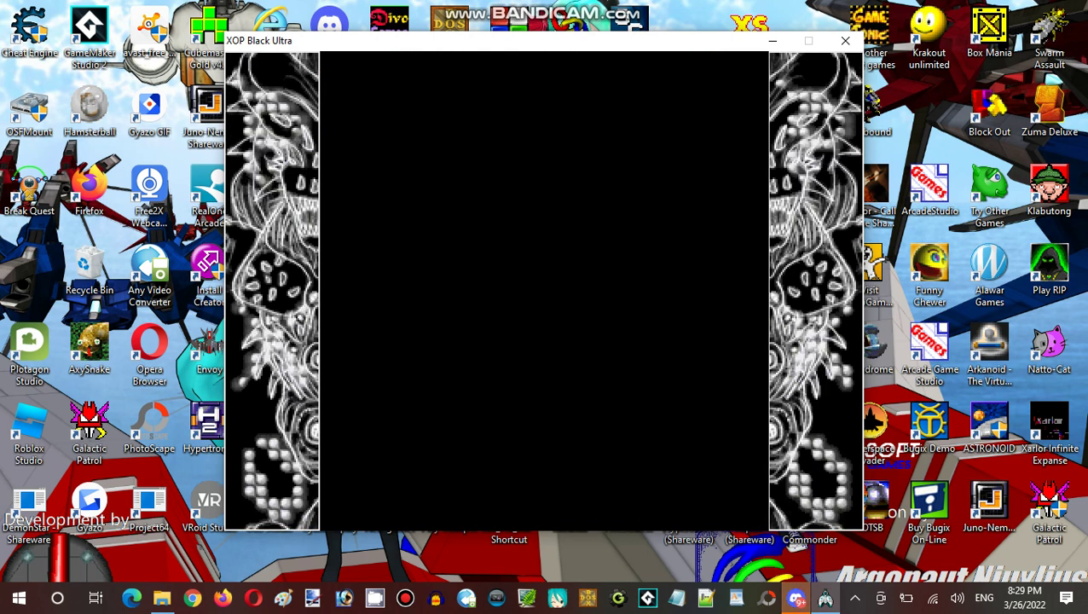
# - Open the 'Are you sure you want to quit?' prompt on the new Hidden Base simulation
pyautogui.press('Escape')
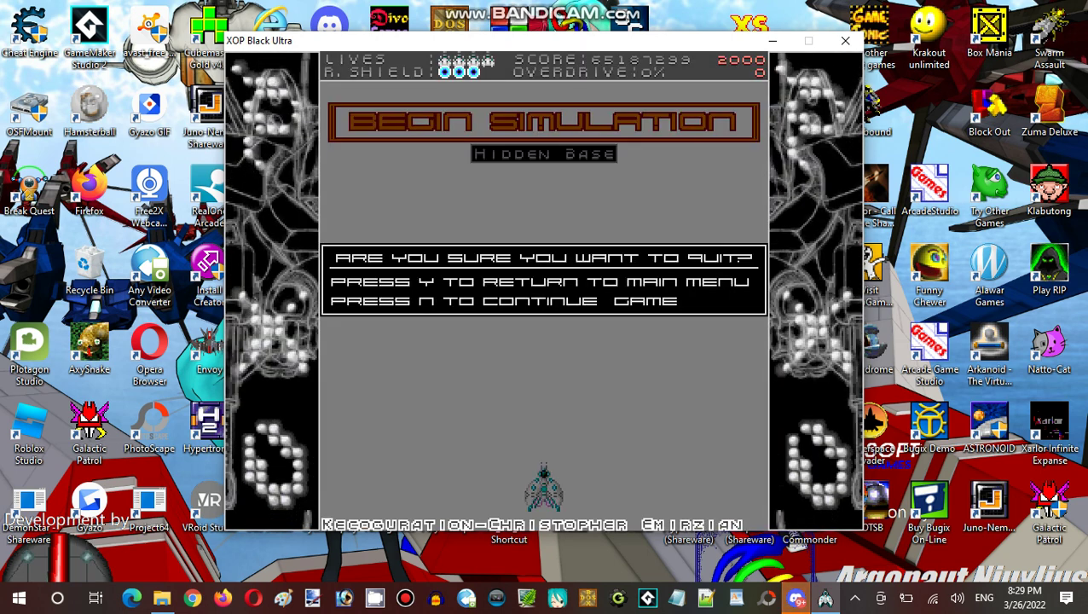